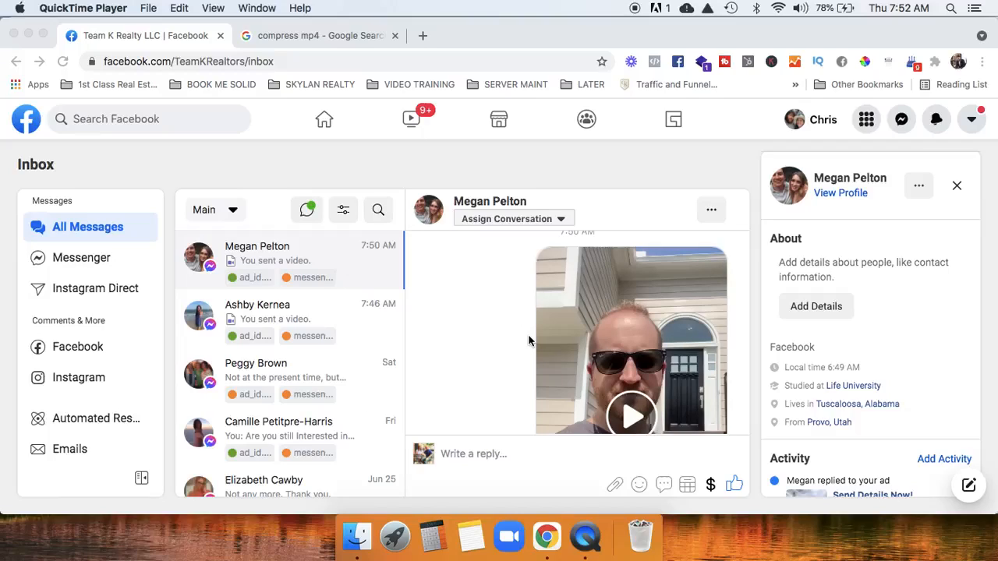
pyautogui.scroll(-2, 530, 341)
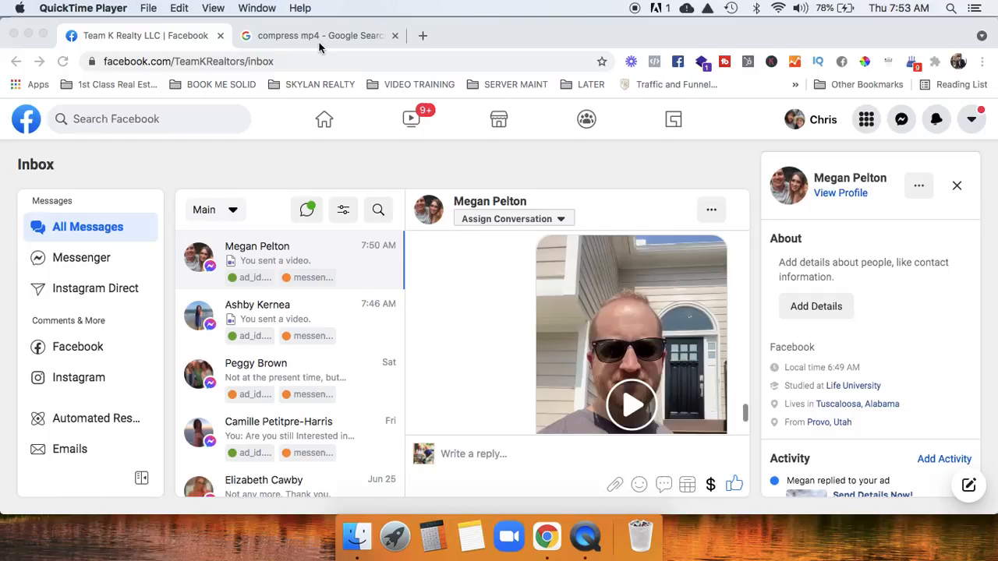
# Open the FreeConvert 'Video Compressor' result from the compress mp4 search.
pyautogui.click(320, 35)
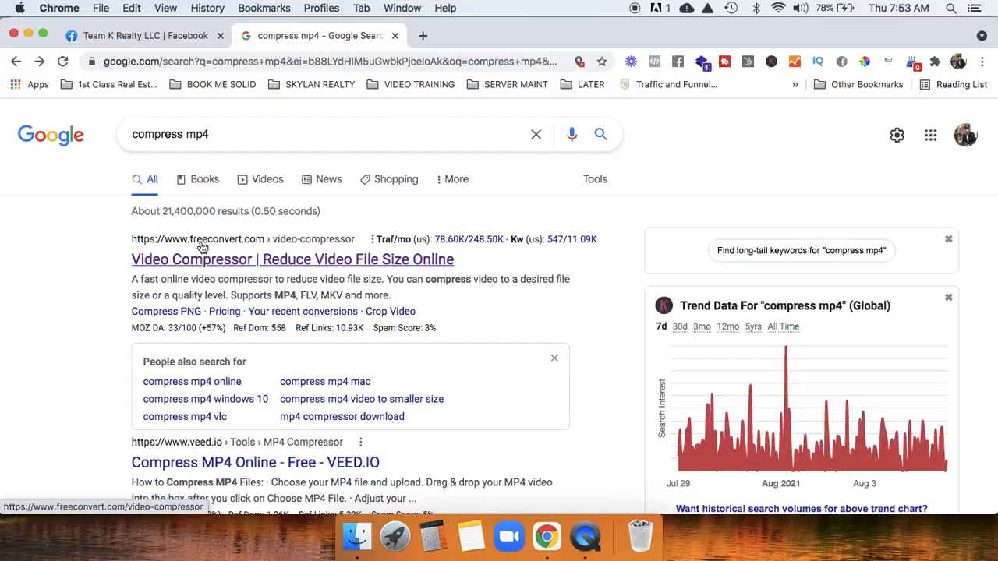
pyautogui.click(251, 265)
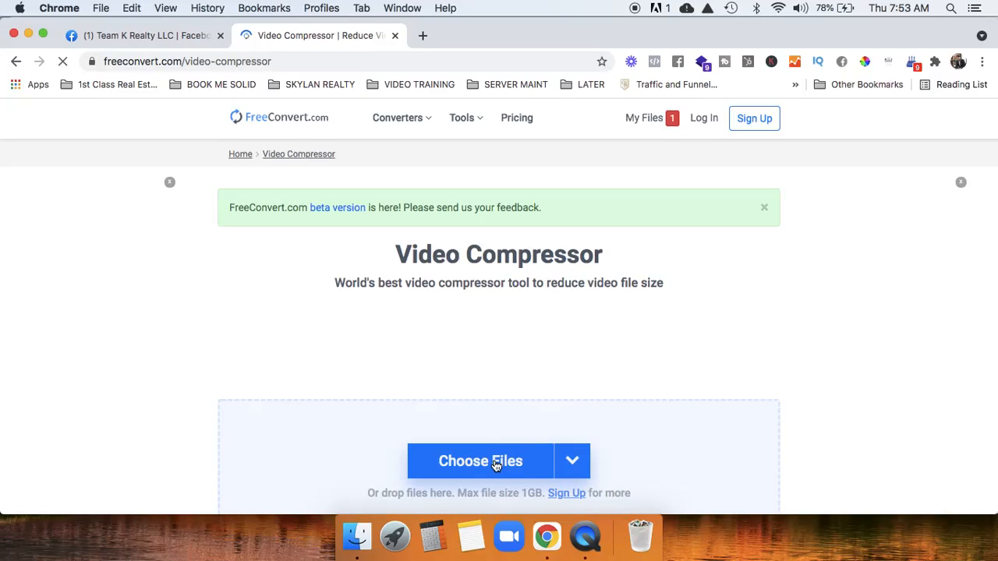
# Upload video-1628107833.mp4 from Downloads into the compressor, previewing it in column view.
pyautogui.click(496, 465)
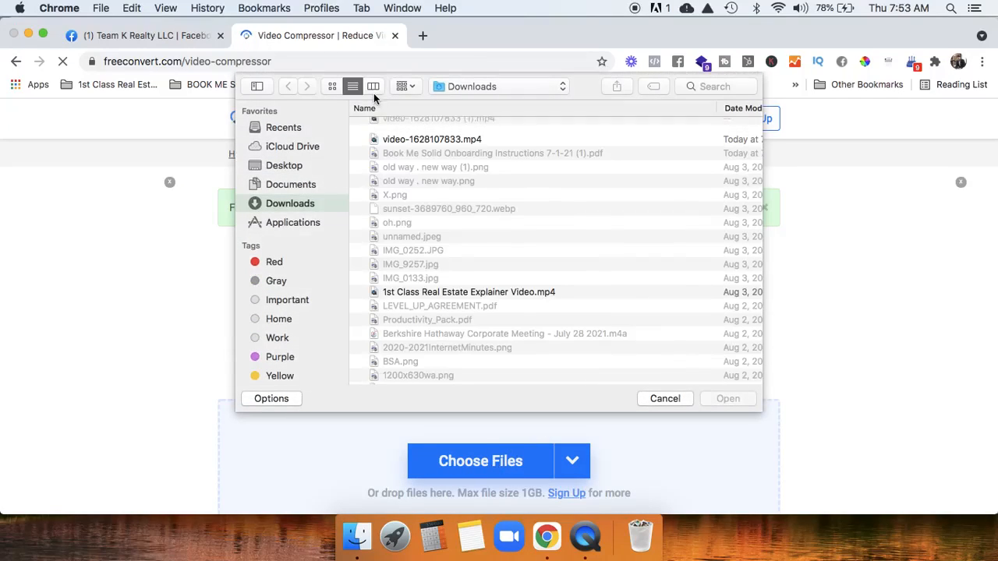
pyautogui.click(413, 125)
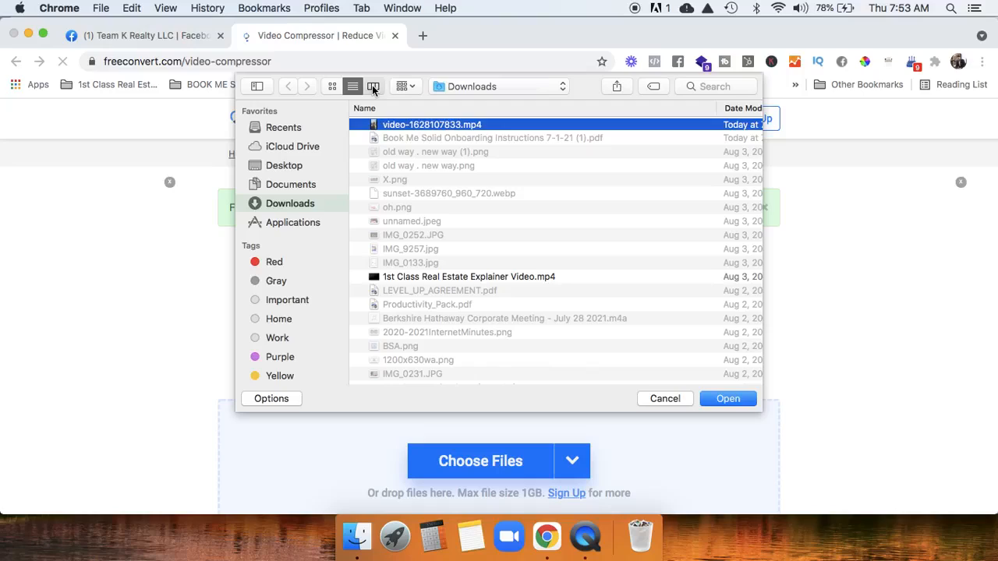
pyautogui.click(373, 86)
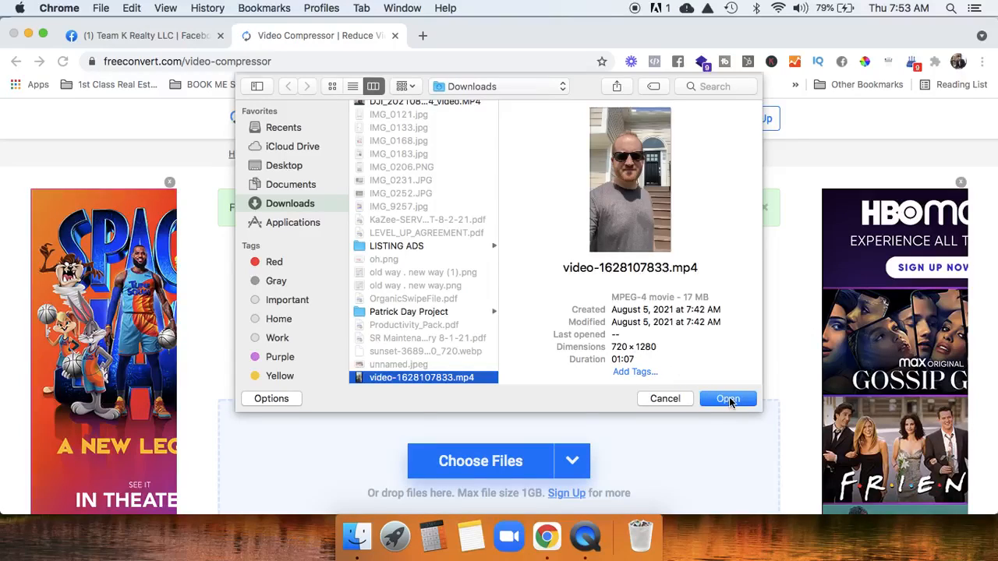
pyautogui.click(740, 400)
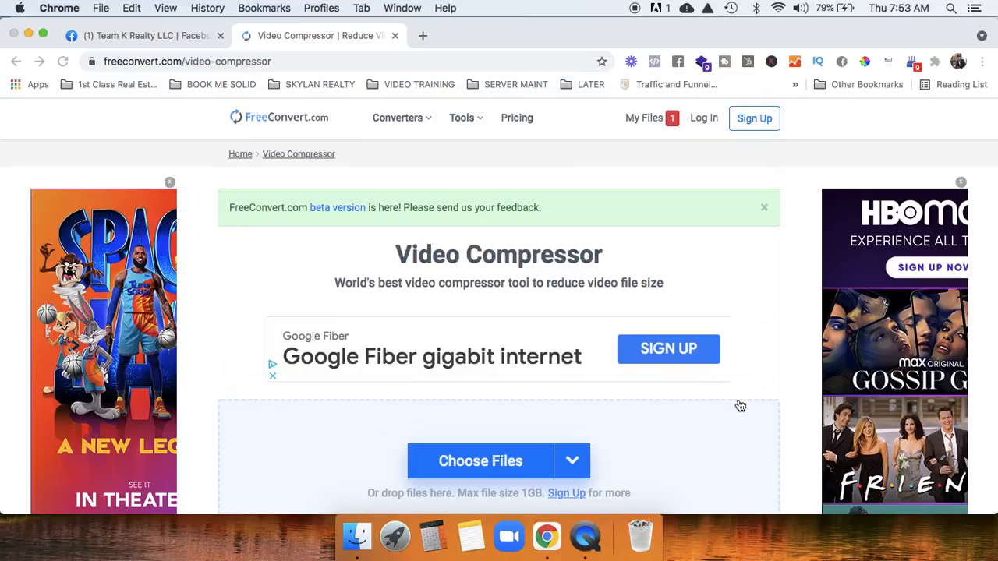
pyautogui.scroll(-3, 590, 291)
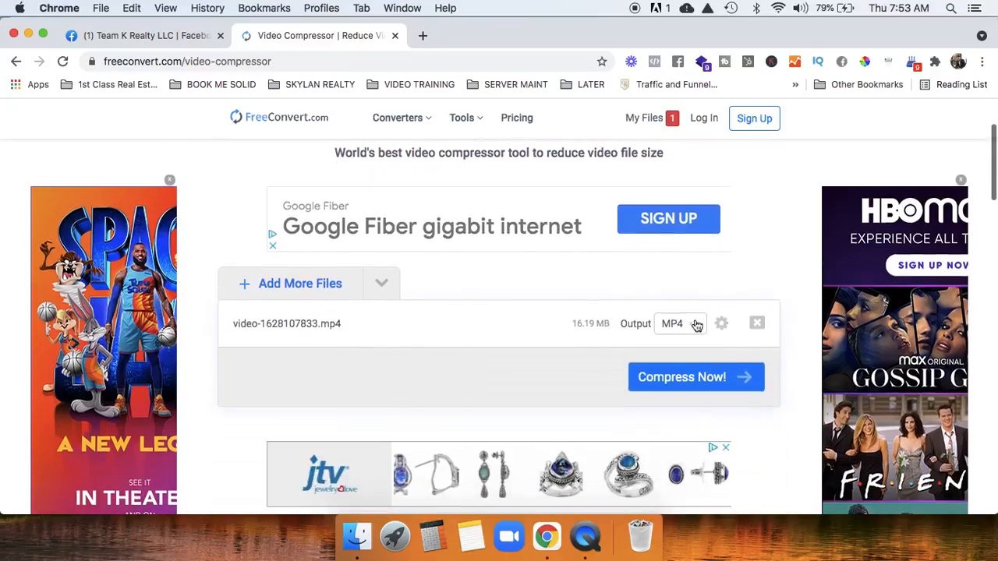
# Set the MP4 output's target size to 50% and apply the settings.
pyautogui.click(721, 324)
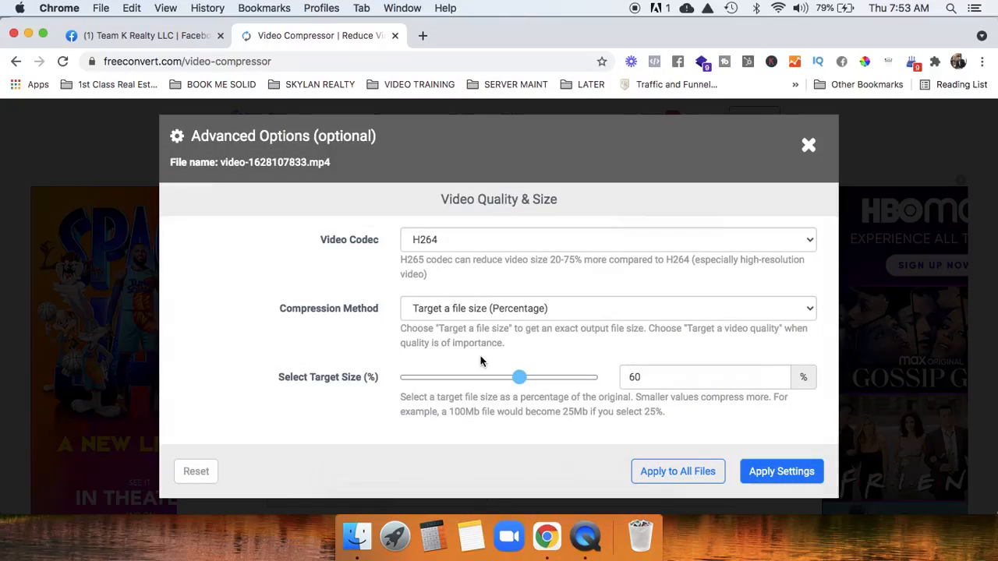
pyautogui.moveTo(521, 383); pyautogui.dragTo(499, 383)
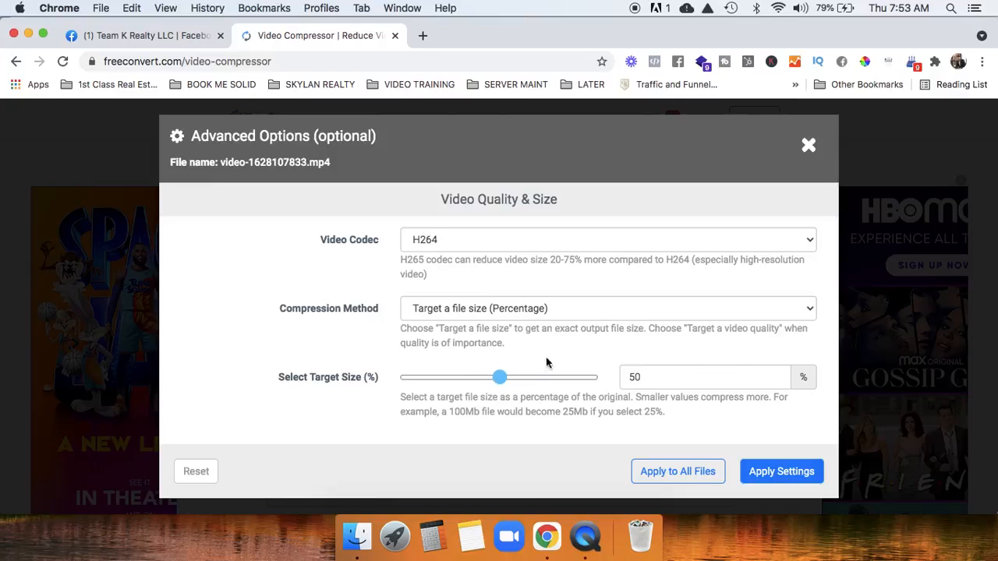
pyautogui.click(782, 471)
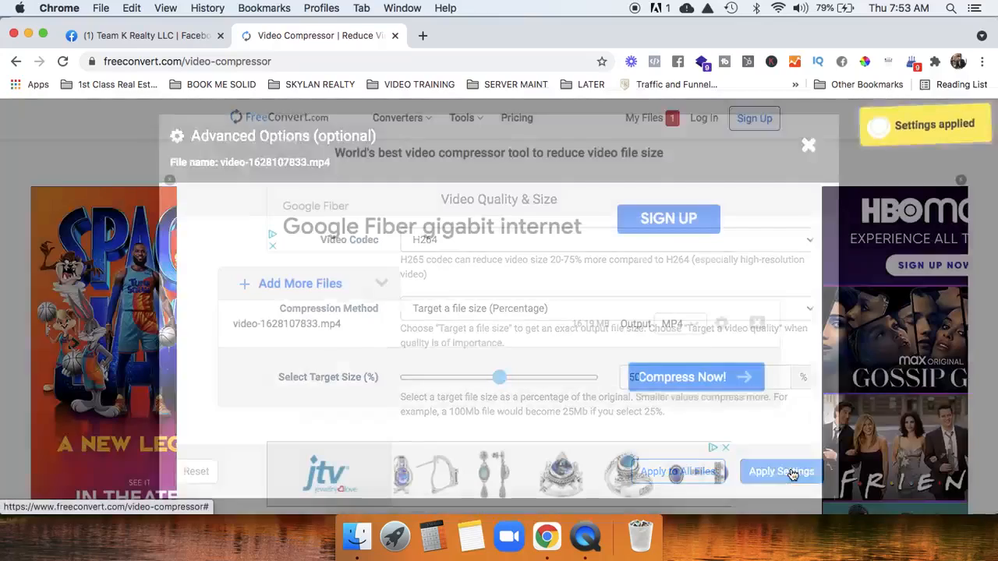
# Start compressing the 16.19 MB video with Compress Now.
pyautogui.click(696, 376)
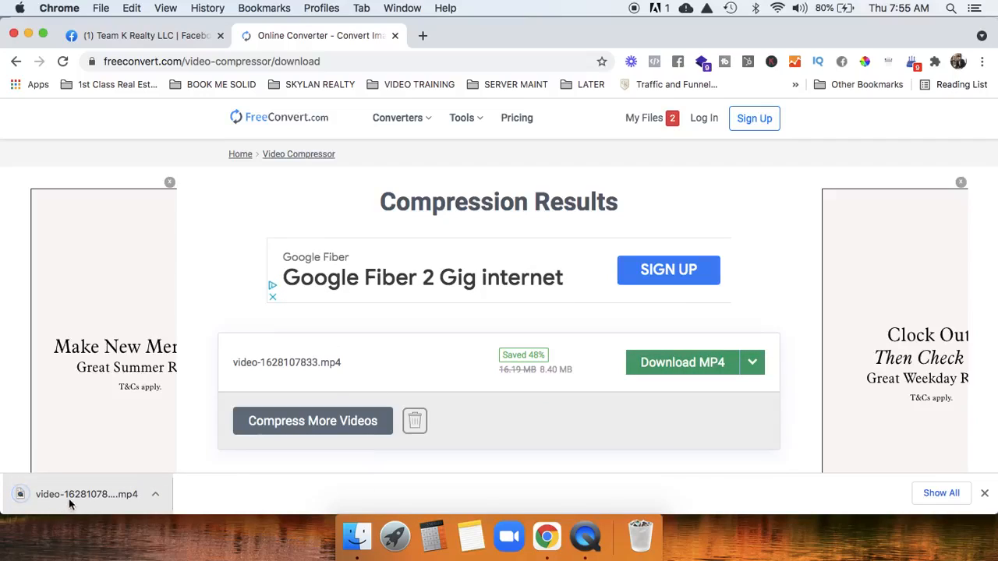
pyautogui.click(396, 36)
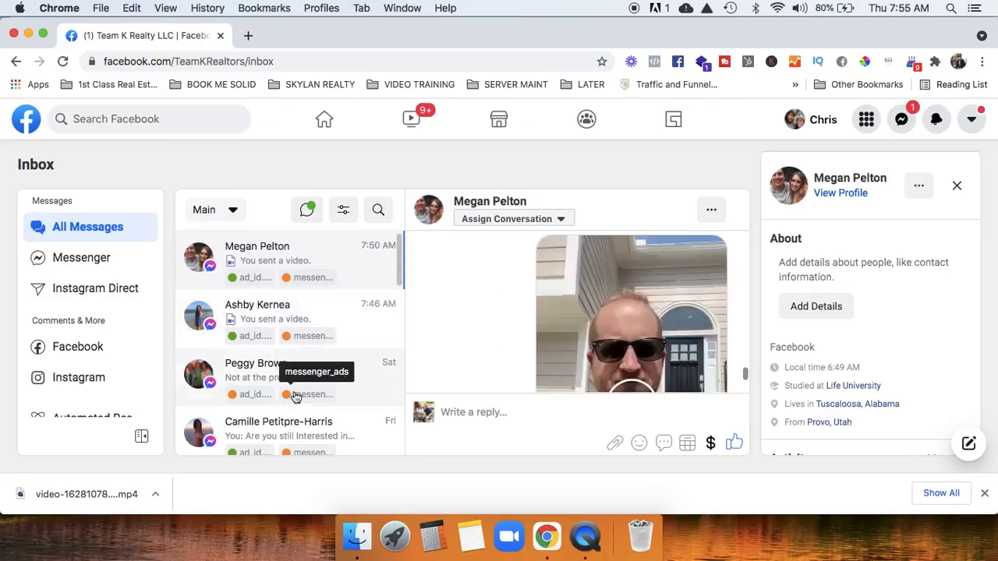
pyautogui.scroll(-1, 296, 390)
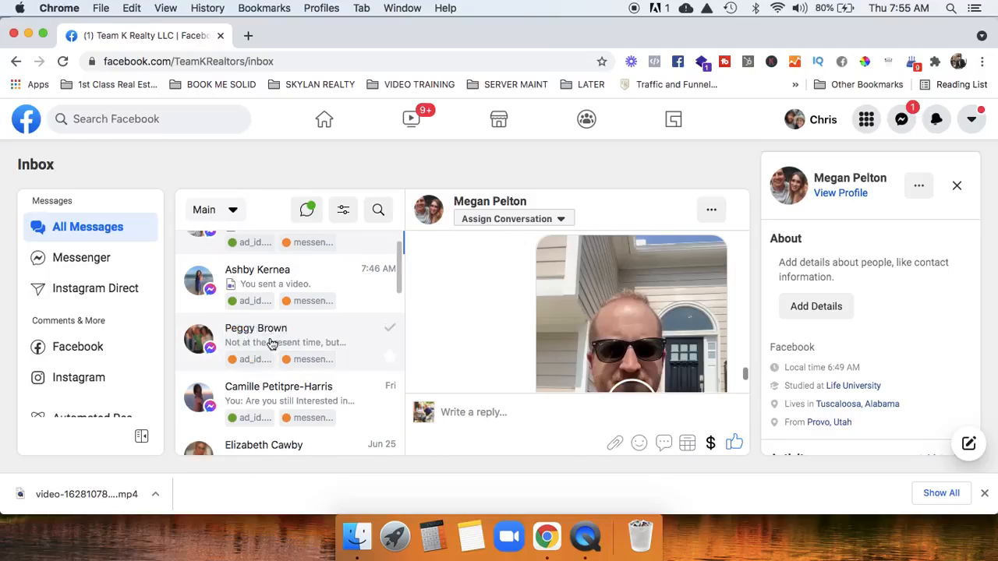
pyautogui.click(271, 344)
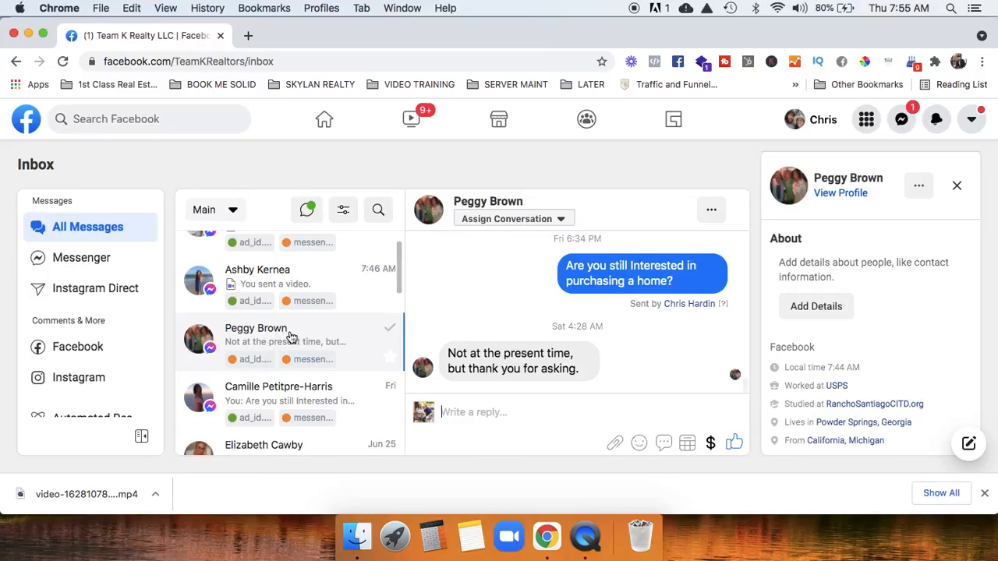
pyautogui.click(306, 400)
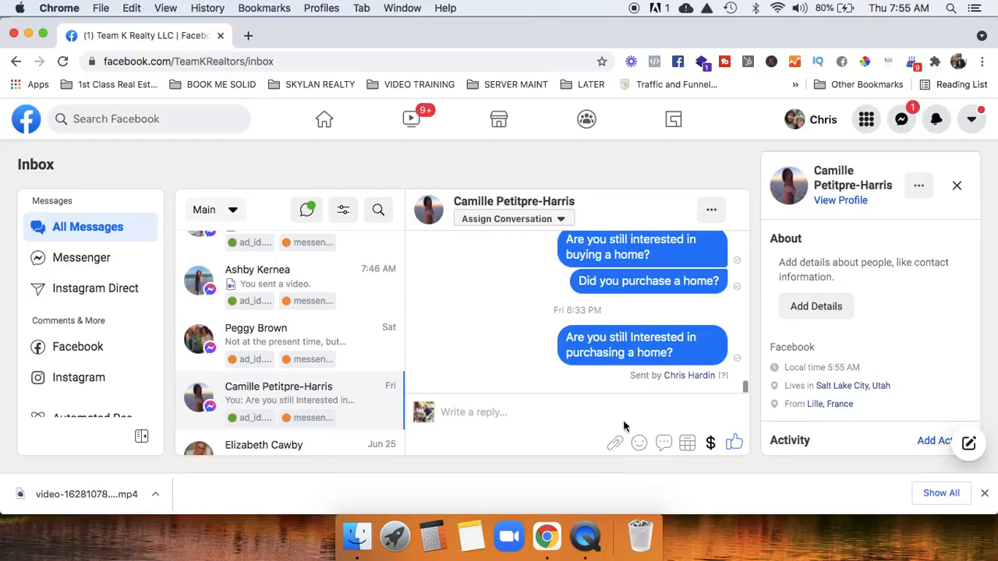
pyautogui.click(615, 443)
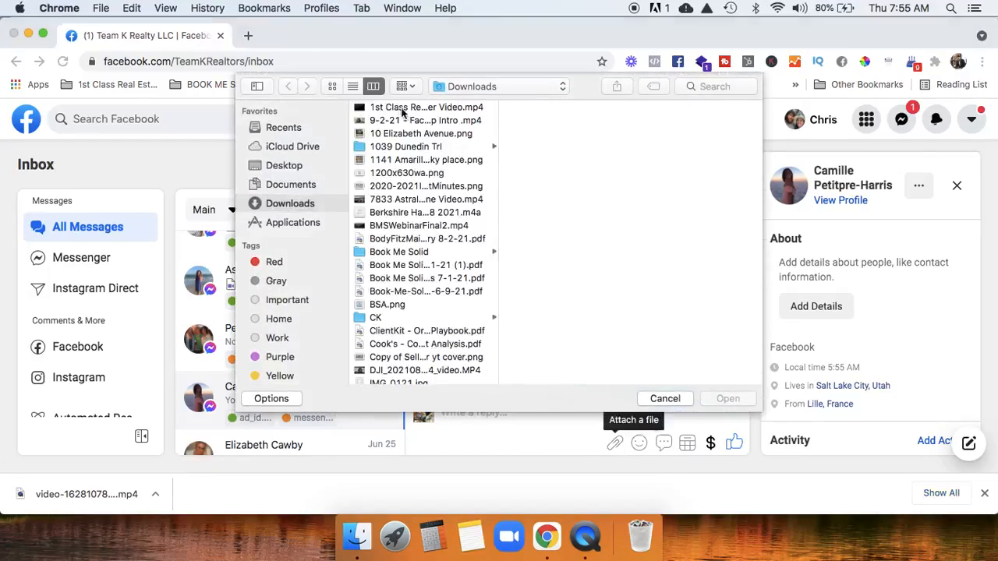
pyautogui.click(352, 85)
pyautogui.click(406, 126)
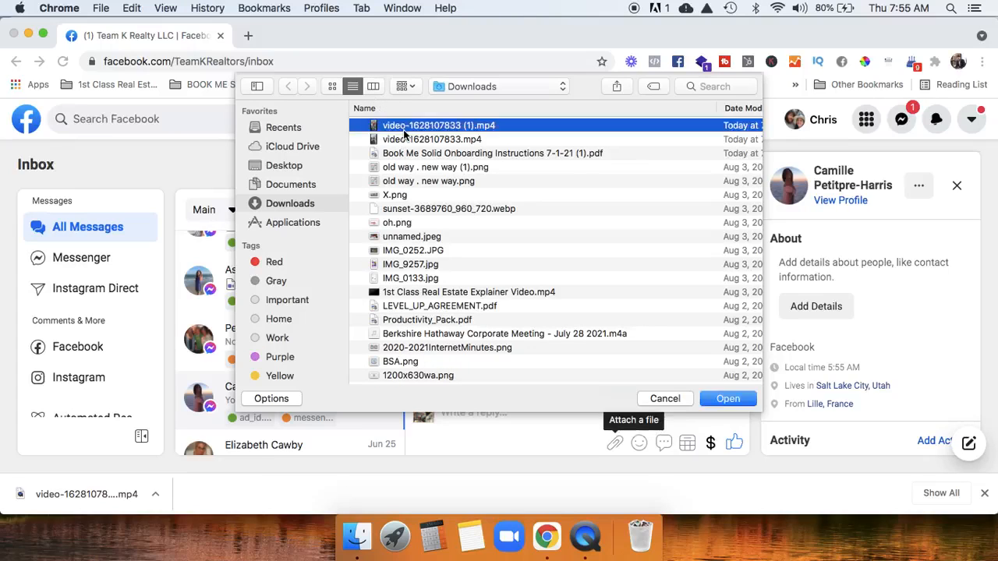
pyautogui.click(729, 399)
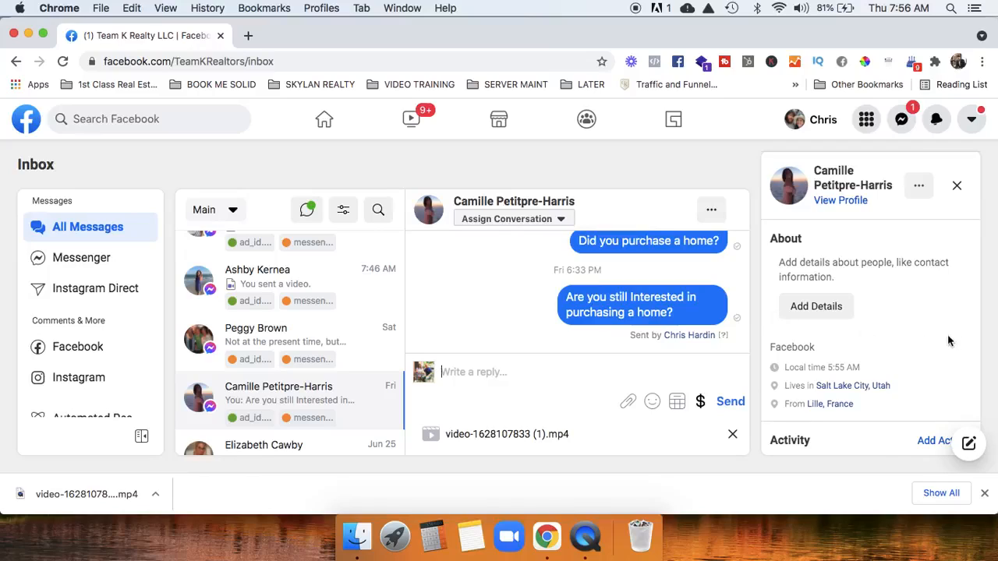
pyautogui.click(731, 401)
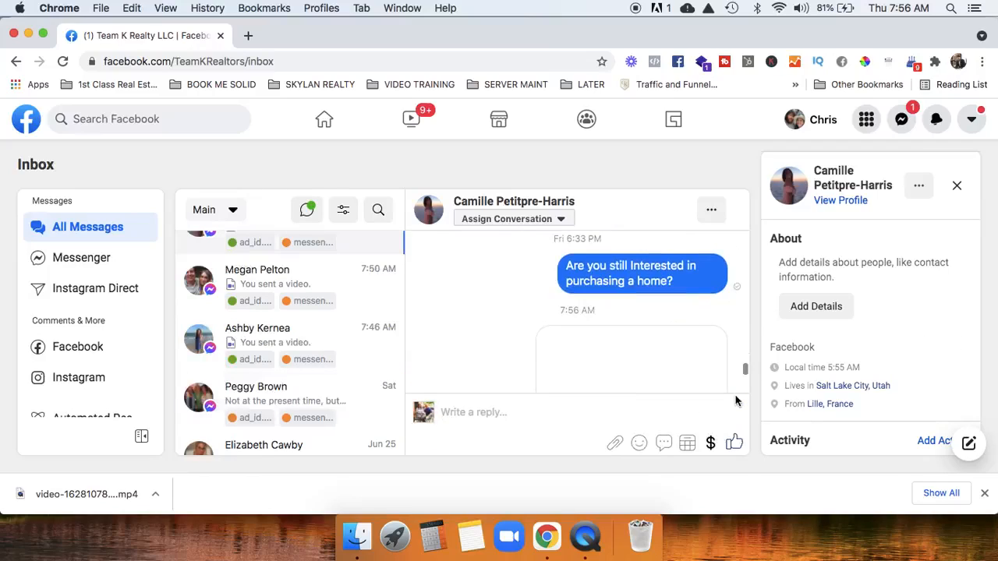